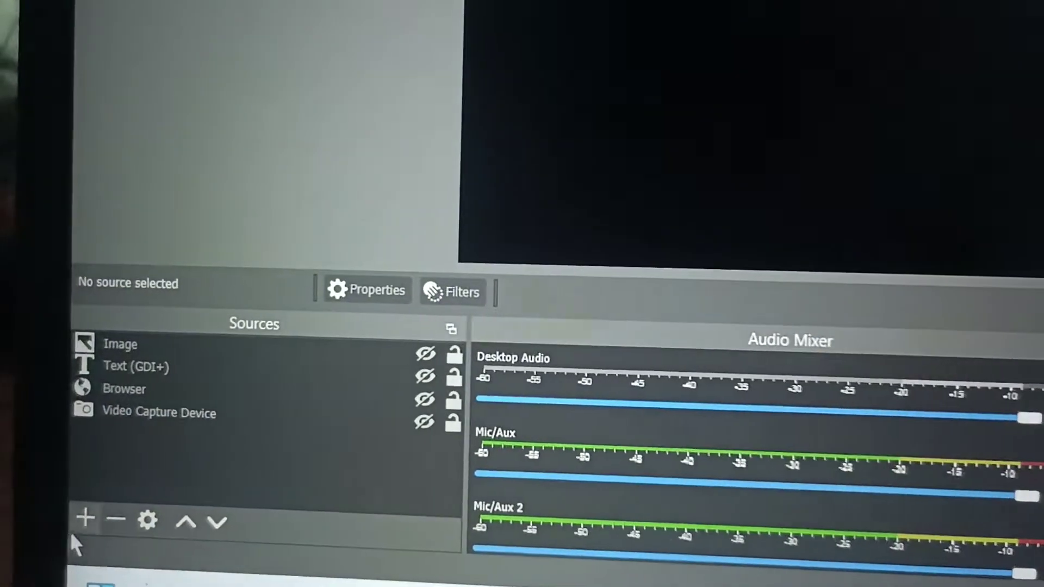
Step: Add a new Media Source and begin editing its default name
{"action": "left_click", "coordinate": [80, 493]}
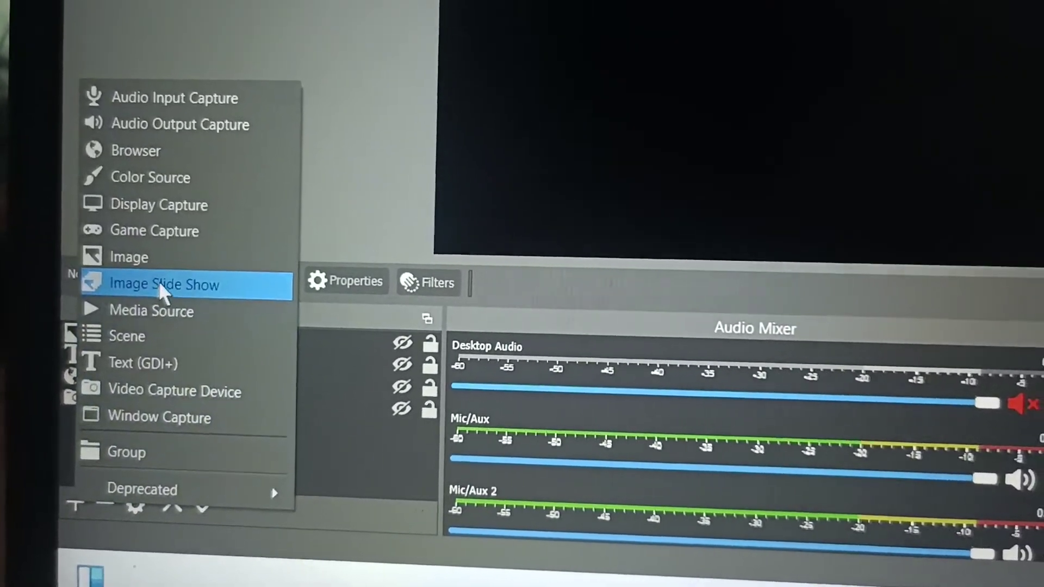
{"action": "left_click", "coordinate": [150, 320]}
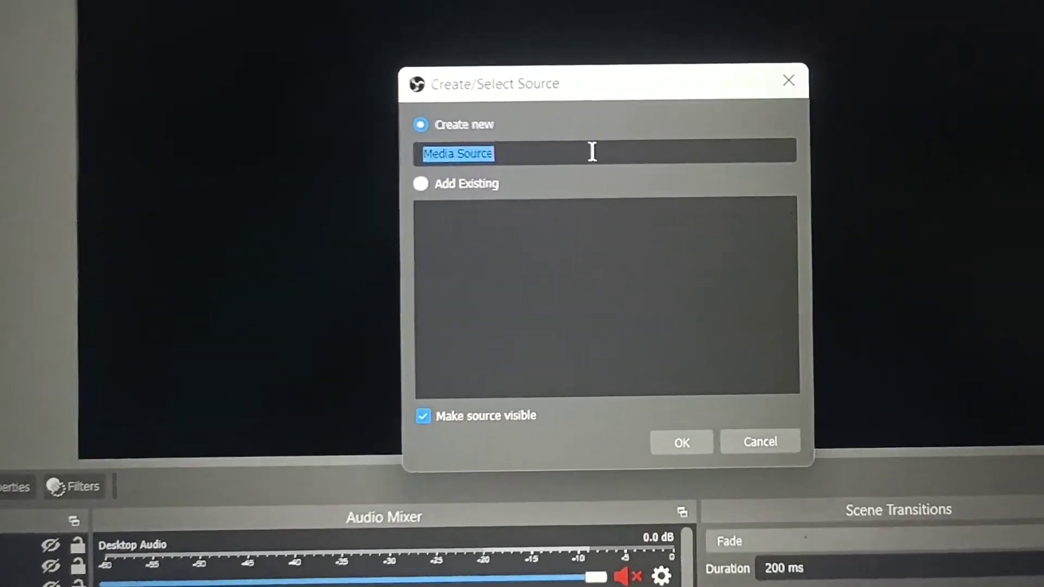
{"action": "left_click", "coordinate": [613, 128]}
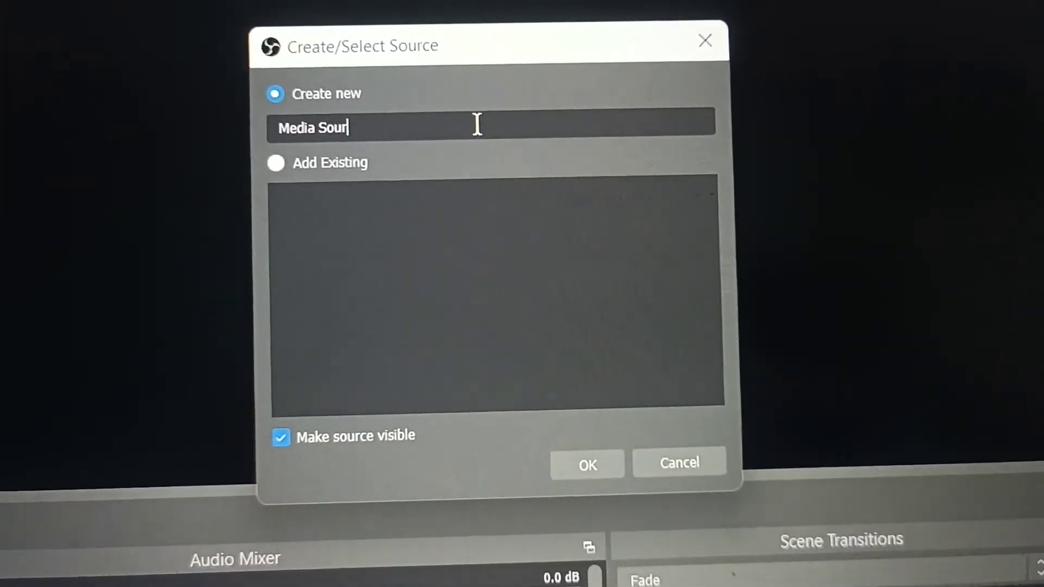
Step: Replace 'Media Source' with 'part 1 cricket' and untick 'Make source visible'
{"action": "key", "text": "BackSpace"}
{"action": "key", "text": "BackSpace"}
{"action": "key", "text": "BackSpace"}
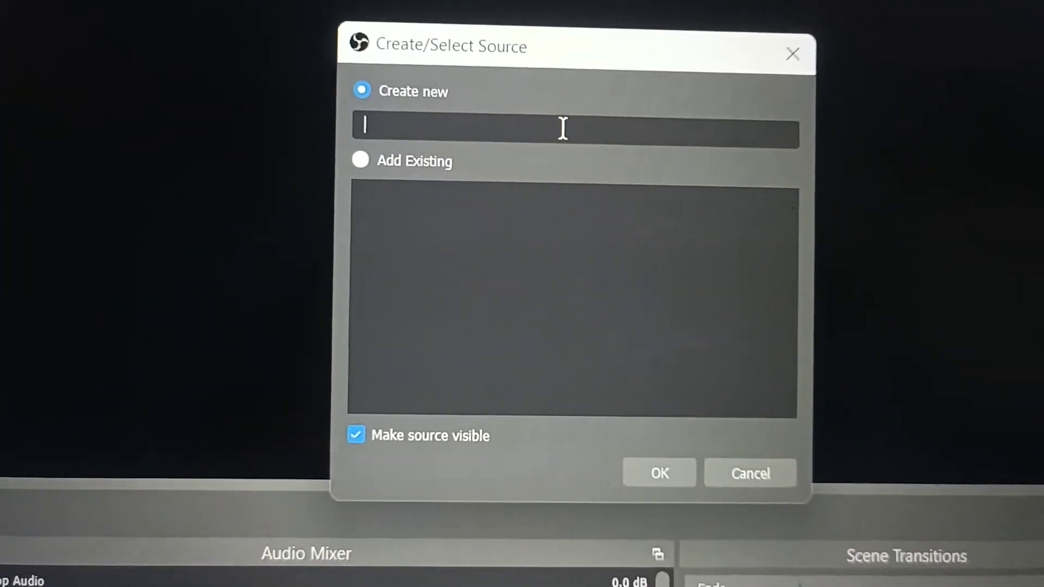
{"action": "type", "text": "pa"}
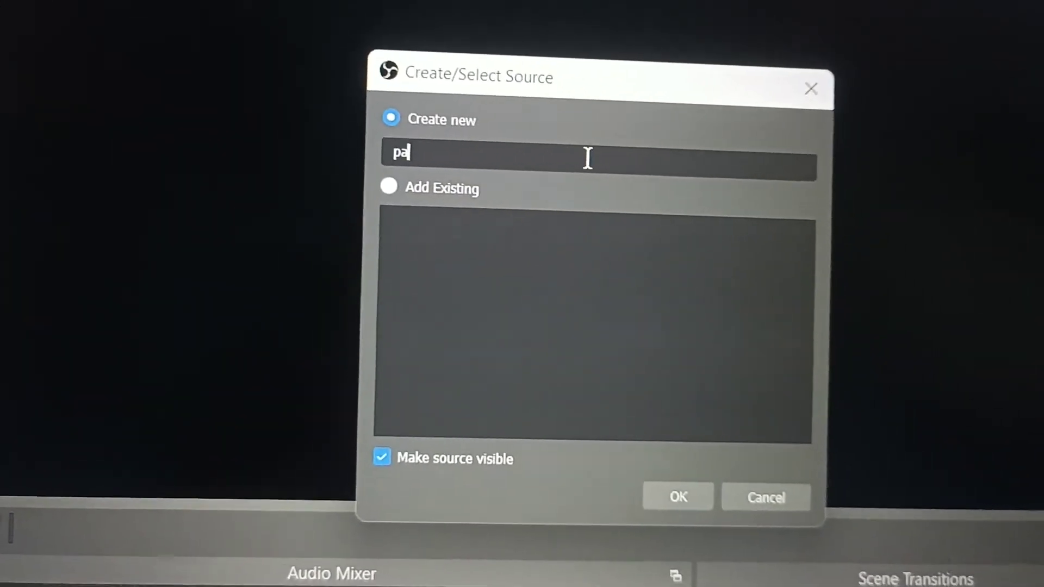
{"action": "type", "text": "rt"}
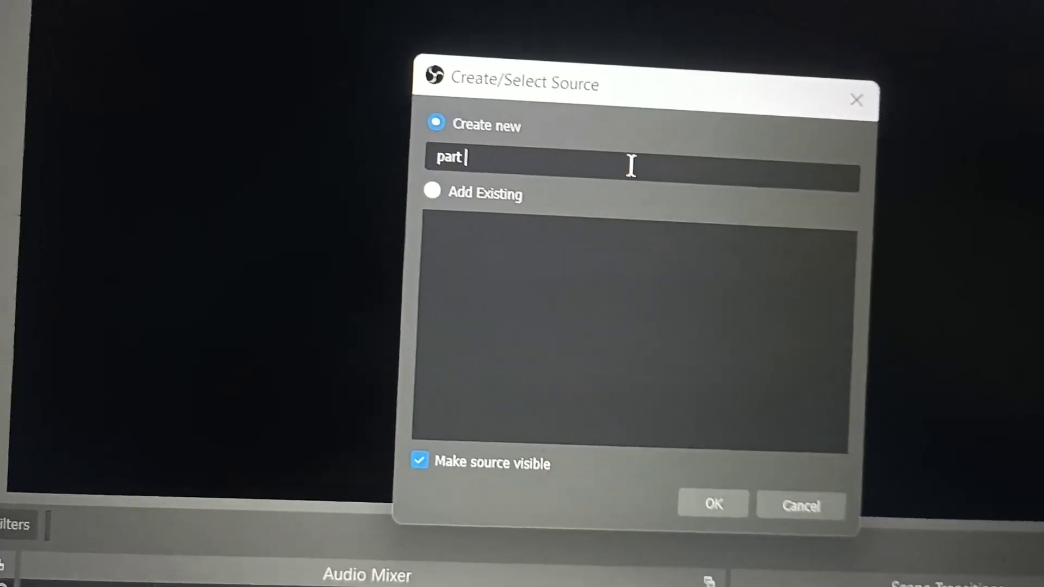
{"action": "type", "text": " 1 cri"}
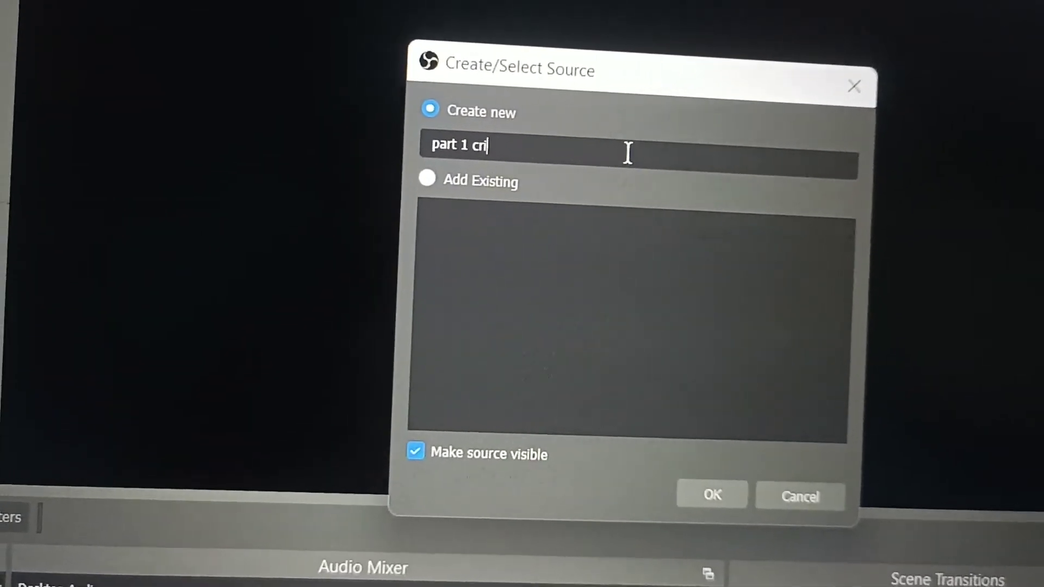
{"action": "type", "text": "cket"}
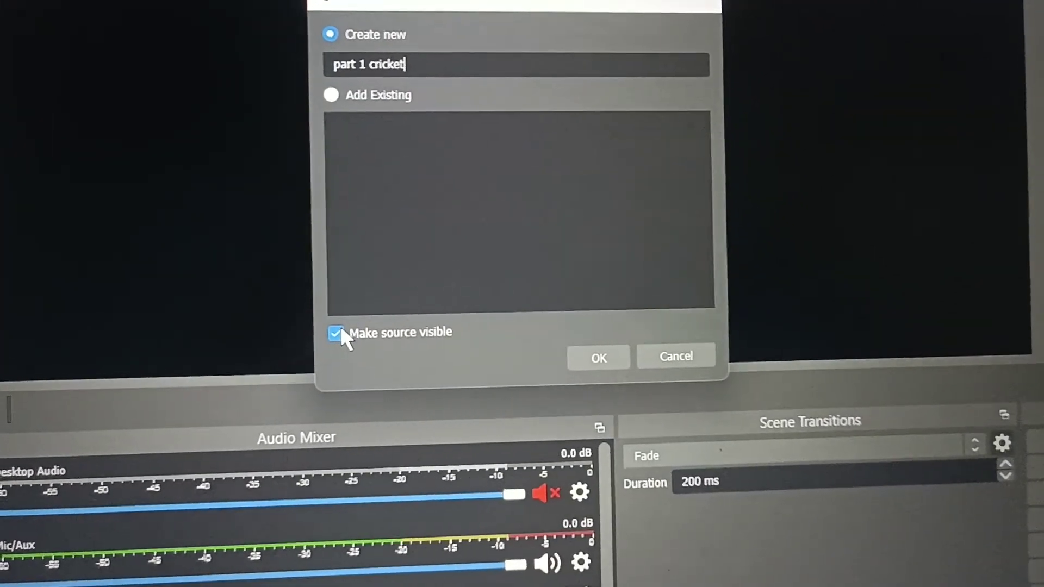
{"action": "left_click", "coordinate": [343, 331]}
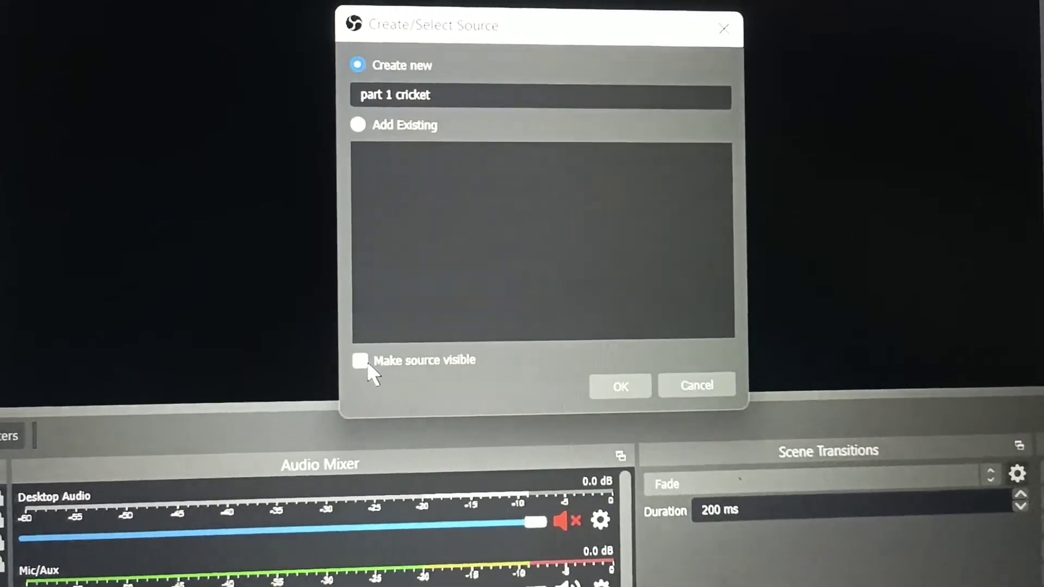
Step: Re-enable visibility and confirm creating the 'part 1 cricket' source
{"action": "left_click", "coordinate": [363, 361]}
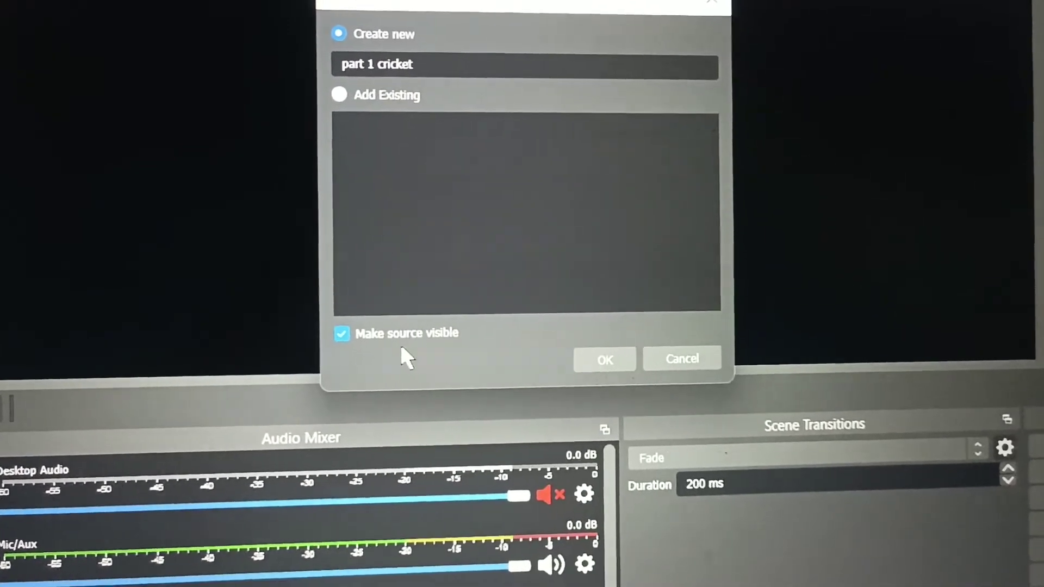
{"action": "left_click", "coordinate": [608, 369]}
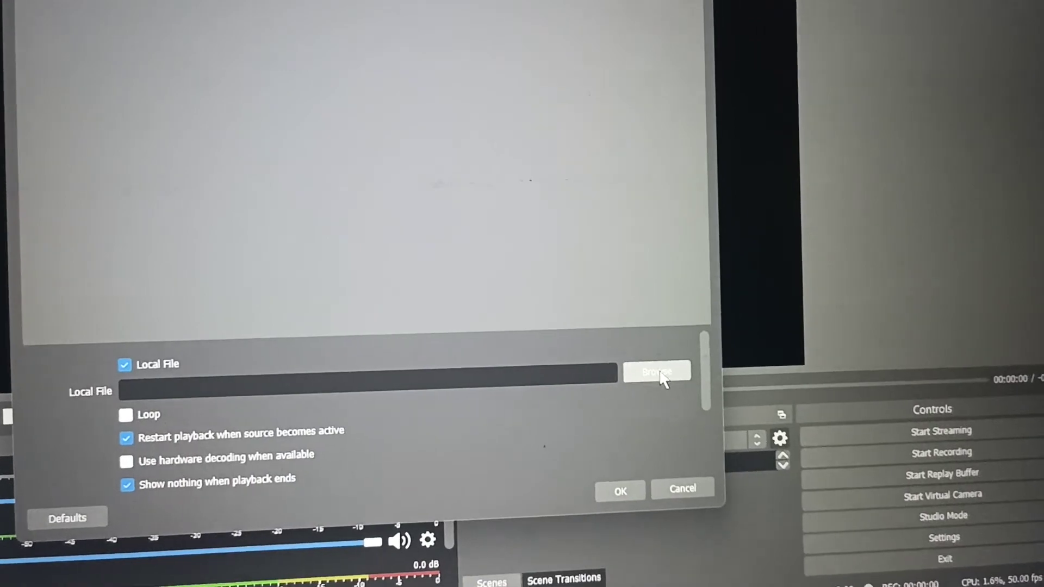
Step: Bring up the file browser for the Local File field of 'part 1 cricket'
{"action": "left_click", "coordinate": [656, 370]}
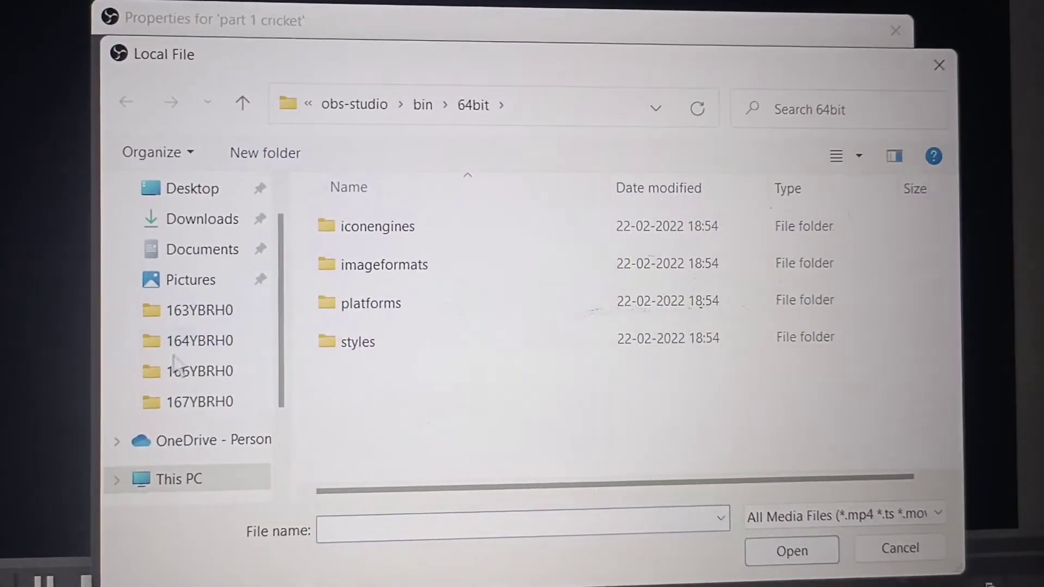
{"action": "scroll", "coordinate": [234, 300], "scroll_direction": "up", "scroll_amount": 1}
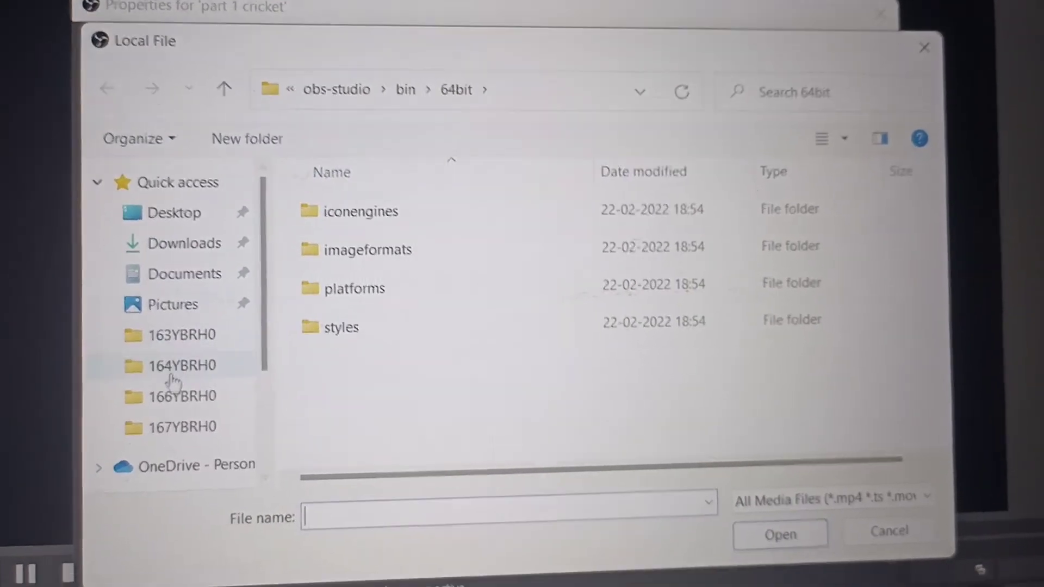
{"action": "scroll", "coordinate": [173, 382], "scroll_direction": "down", "scroll_amount": 2}
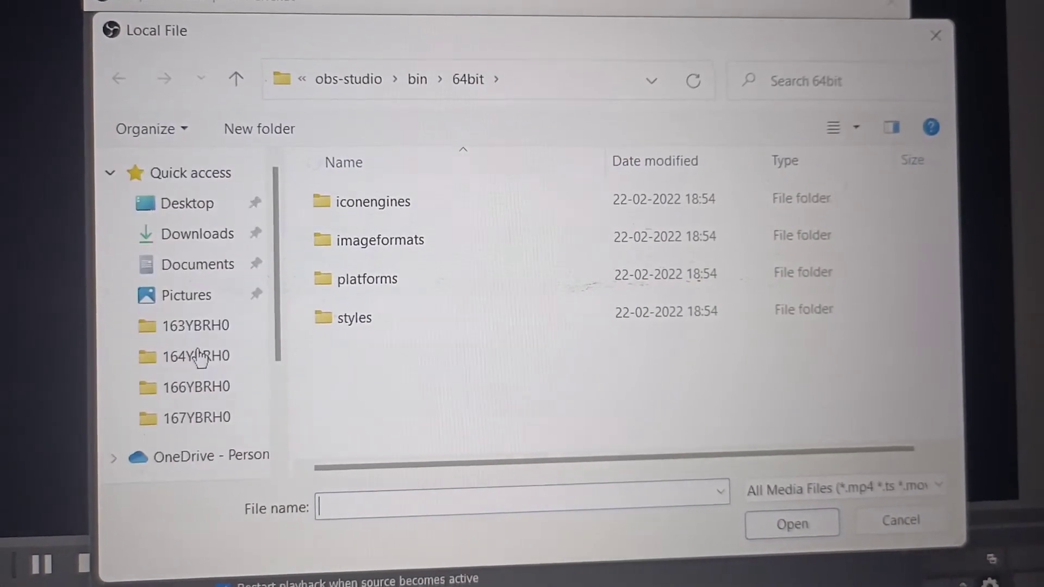
{"action": "scroll", "coordinate": [192, 404], "scroll_direction": "down", "scroll_amount": 2}
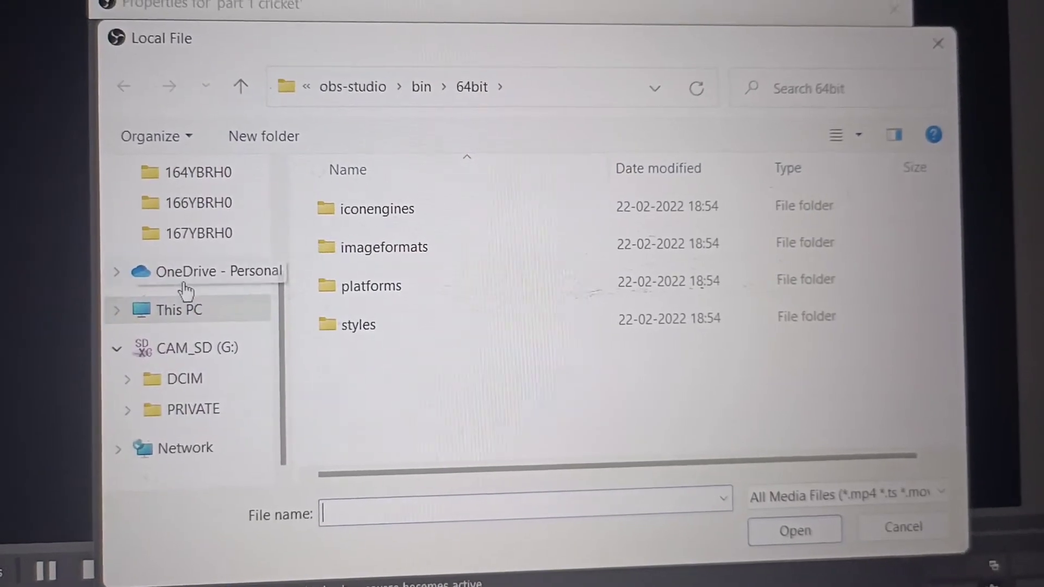
Step: Load the cricket .mkv video from New Volume (E:) and confirm the media settings
{"action": "left_click", "coordinate": [180, 321]}
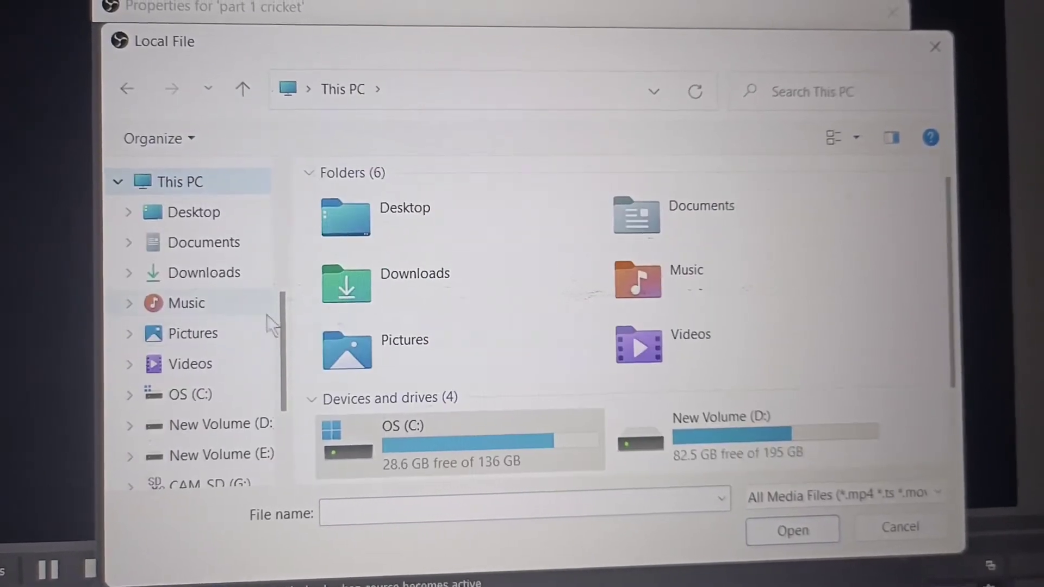
{"action": "scroll", "coordinate": [696, 404], "scroll_direction": "down", "scroll_amount": 1}
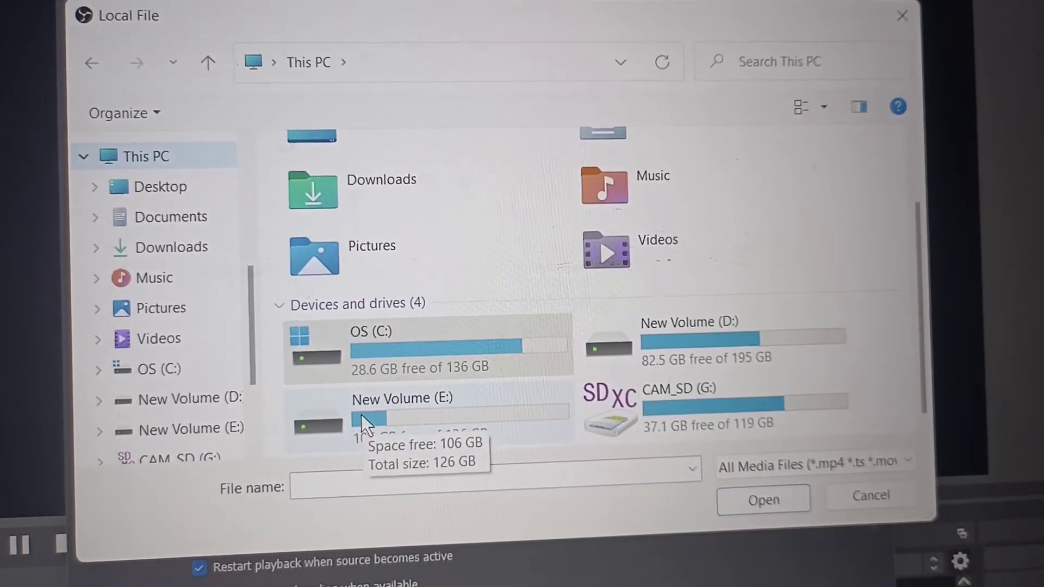
{"action": "double_click", "coordinate": [363, 415]}
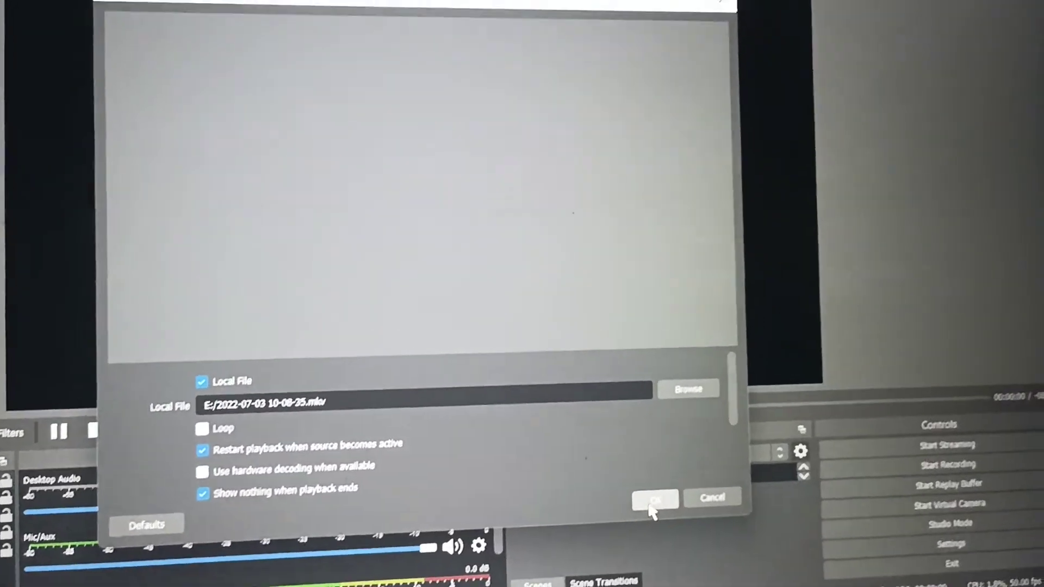
{"action": "left_click", "coordinate": [652, 501]}
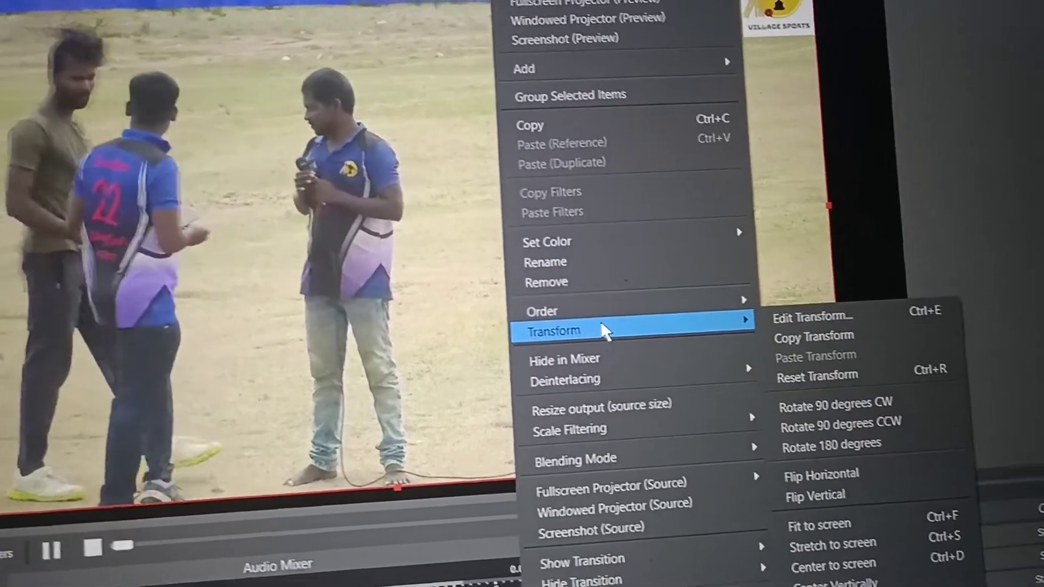
{"action": "mouse_move", "coordinate": [435, 158]}
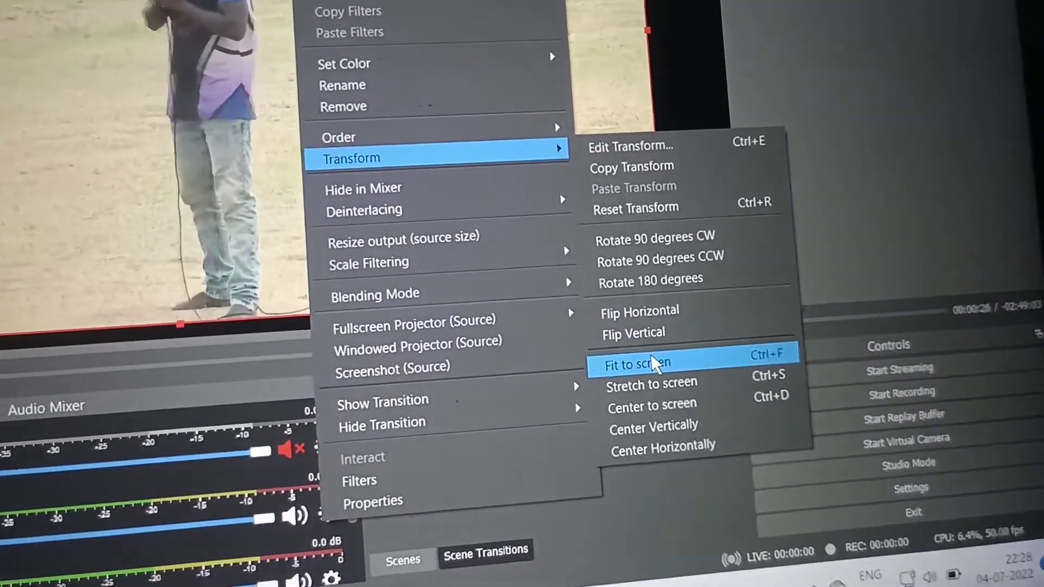
Step: Apply Transform > Fit to screen so the cricket video fills the canvas
{"action": "left_click", "coordinate": [699, 479]}
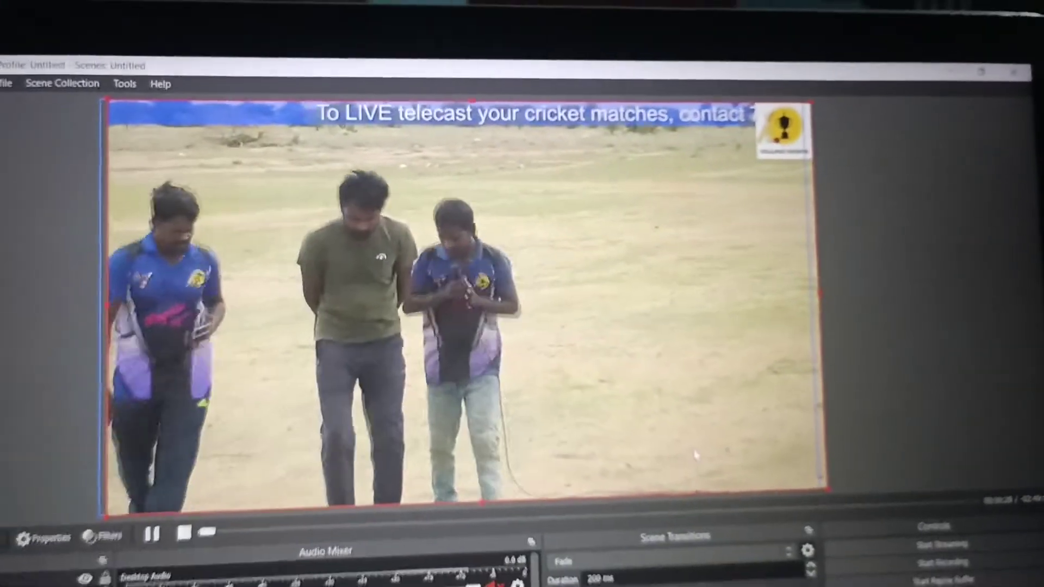